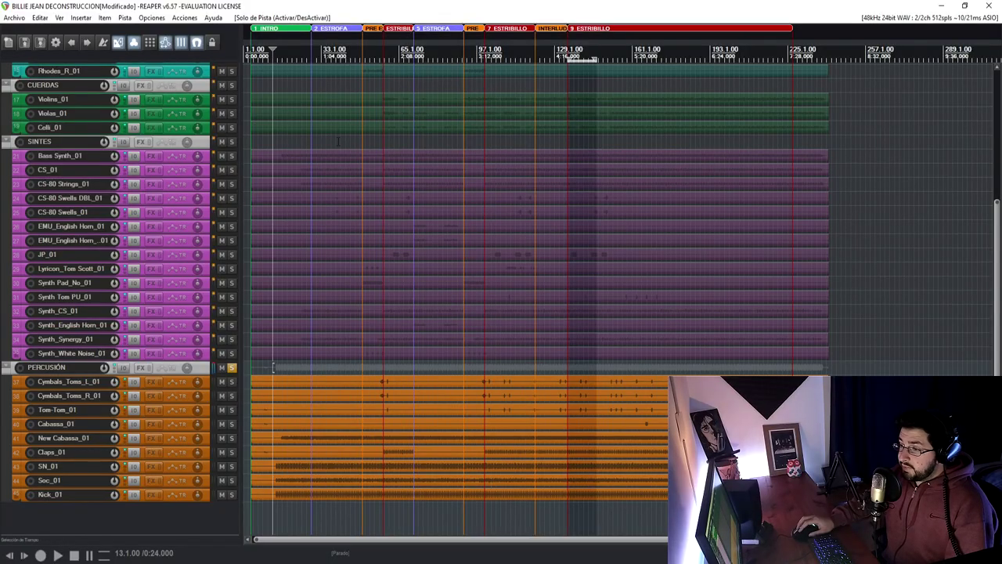
Play the soloed PERCUSIÓN group from bar 13 to hear the whole percussion section
scroll(313, 121, up, 5)
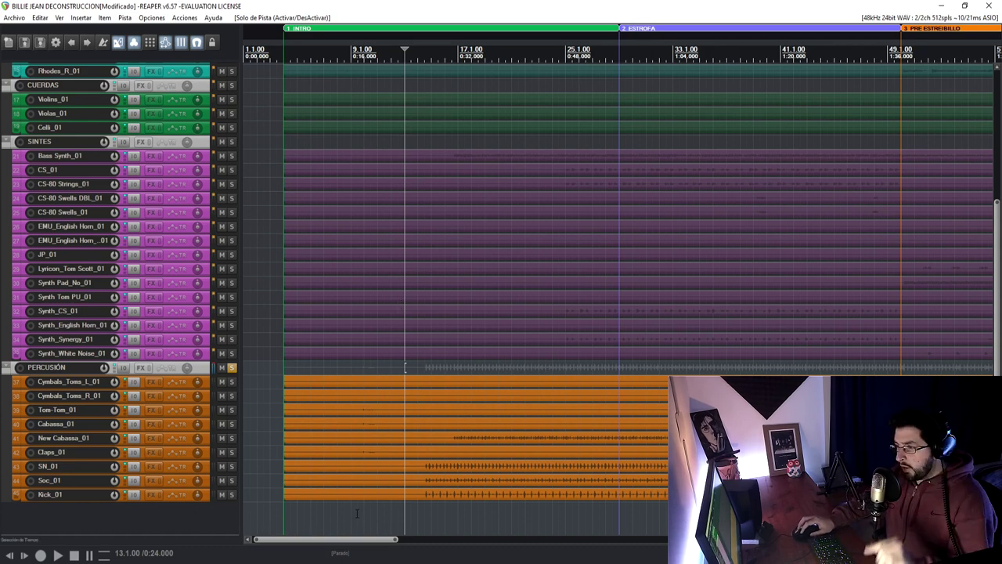
key(space)
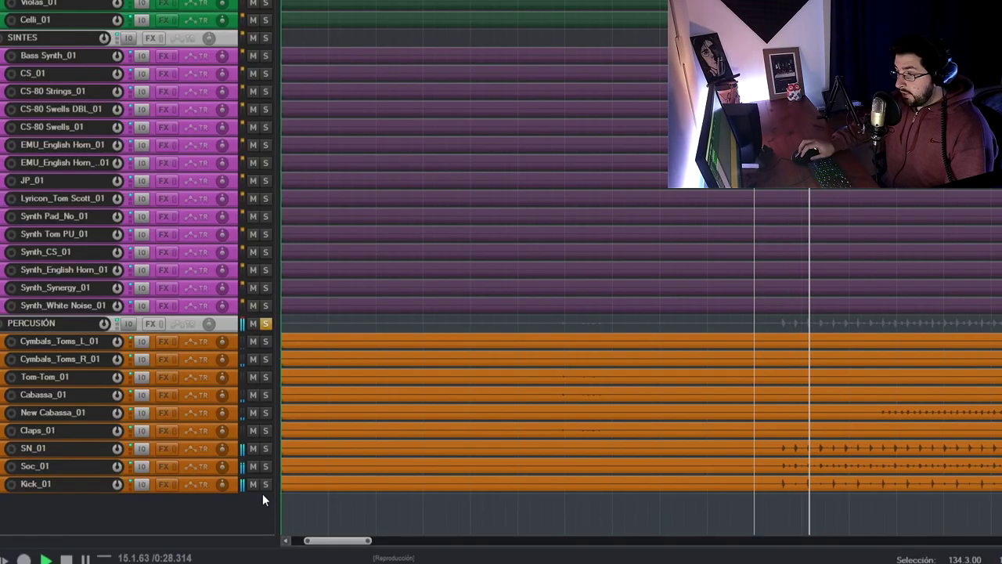
key(space)
Solo the Kick_01 track for playback and enlarge its track height
click(269, 485)
key(space)
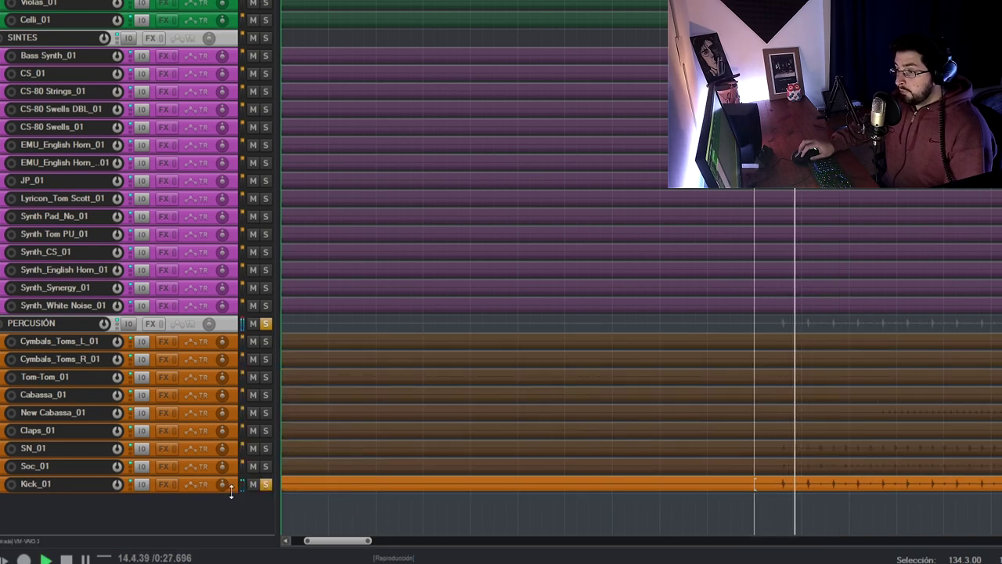
drag(230, 487, 230, 523)
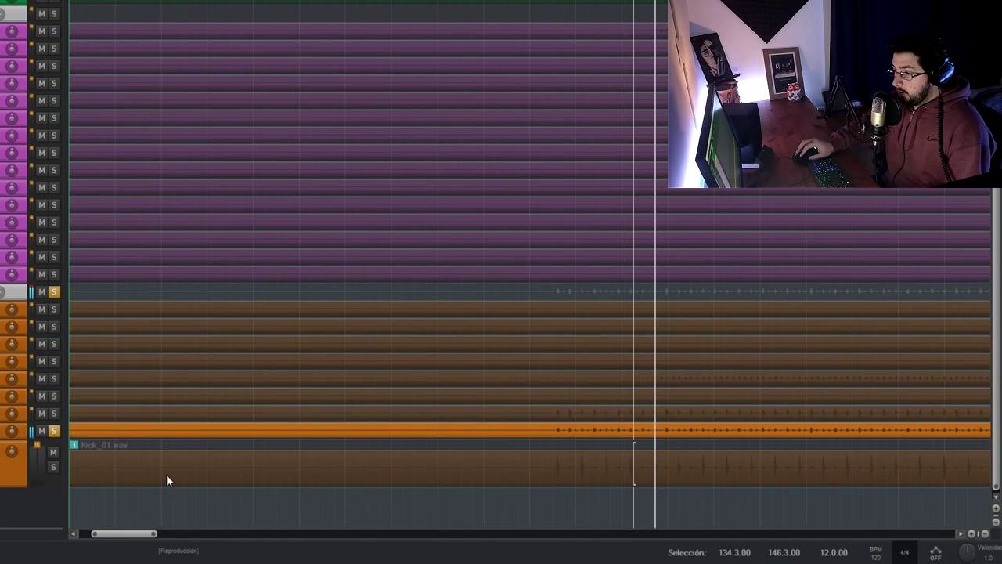
Switch the solo from Soc_01 to SN_01, audition it and enlarge the SN_01 track height
key(space)
click(54, 431)
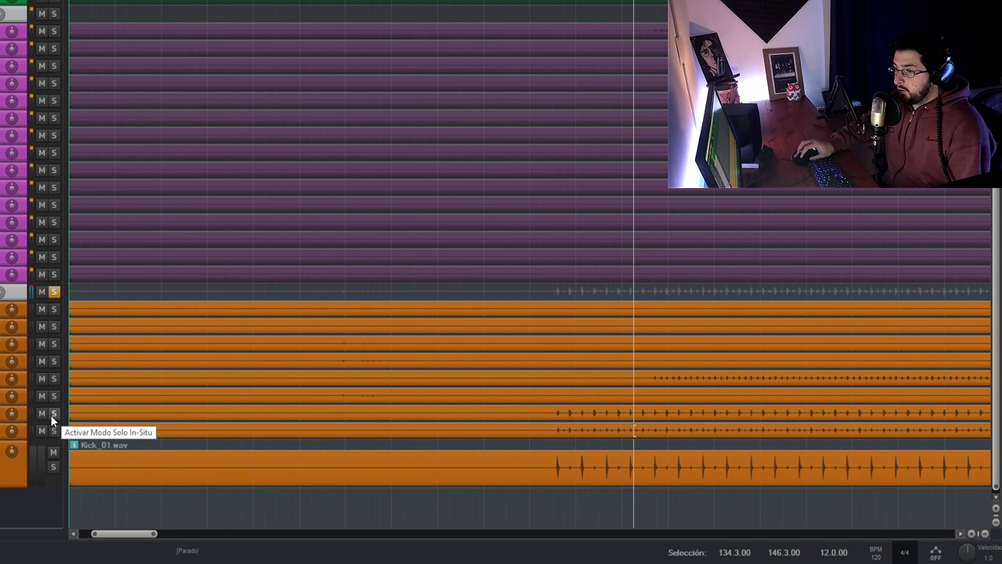
click(52, 414)
key(space)
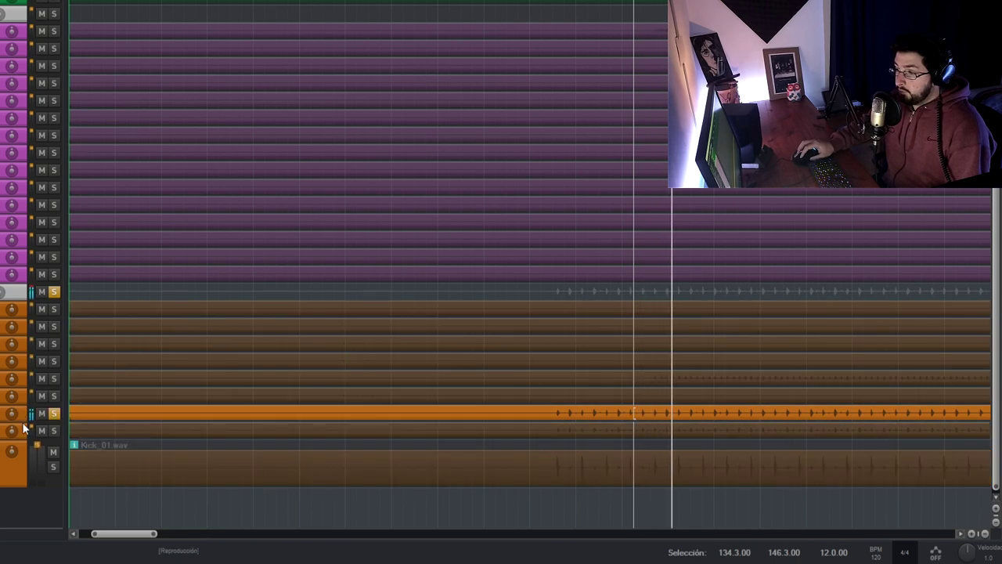
drag(21, 422, 26, 452)
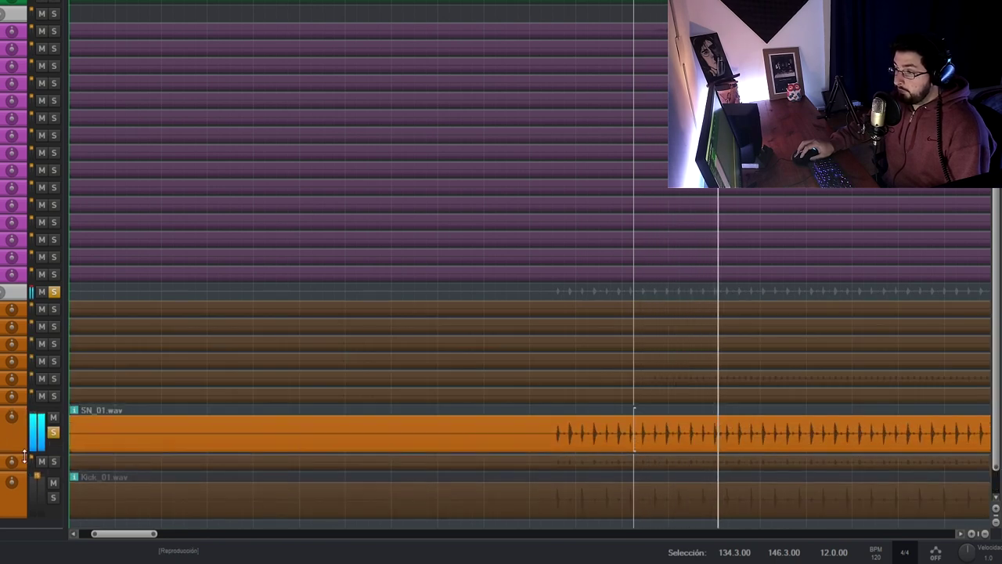
key(space)
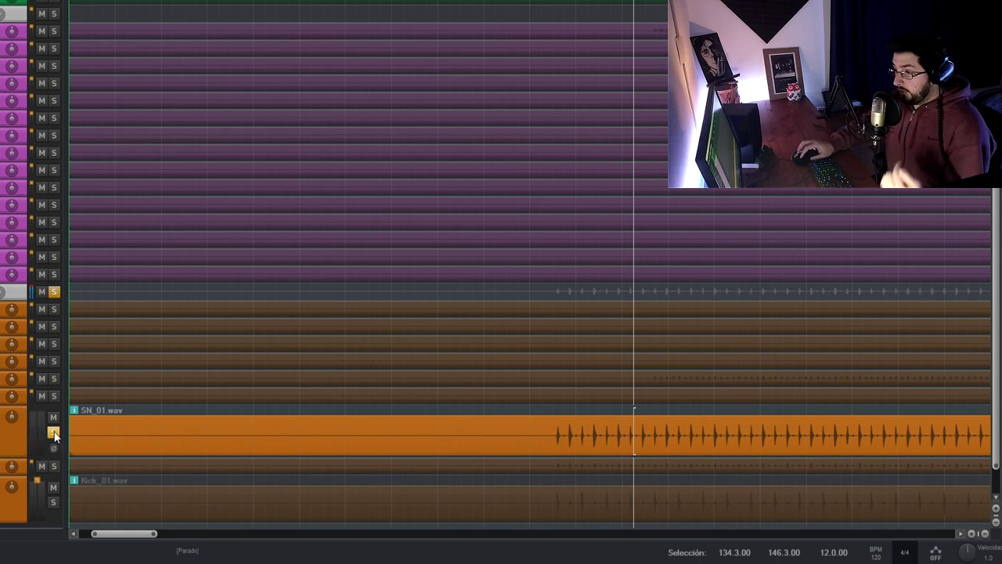
Switch the solo from SN_01 to Claps_01 to audition the claps
click(53, 433)
click(53, 396)
scroll(722, 377, down, 5)
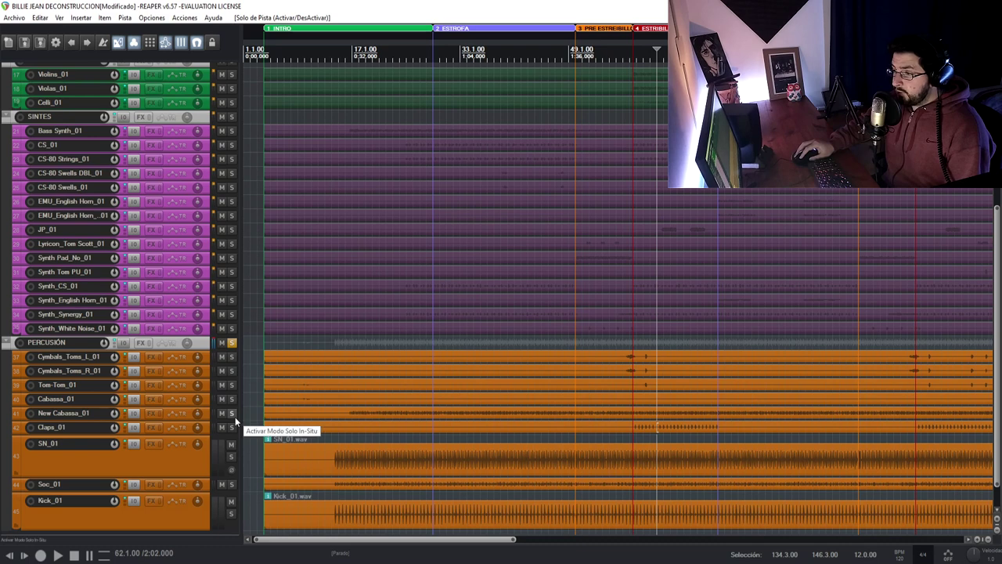
Audition the New Cabassa_01 and Cabassa_01 tracks in solo, including the Cabassa_01 hits around bar 184
click(233, 414)
click(232, 400)
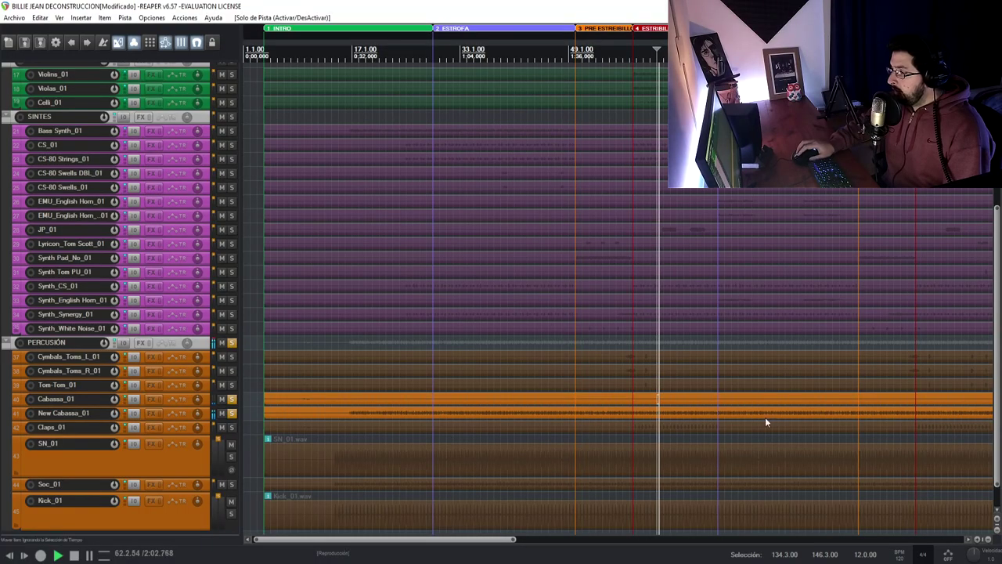
scroll(688, 422, down, 5)
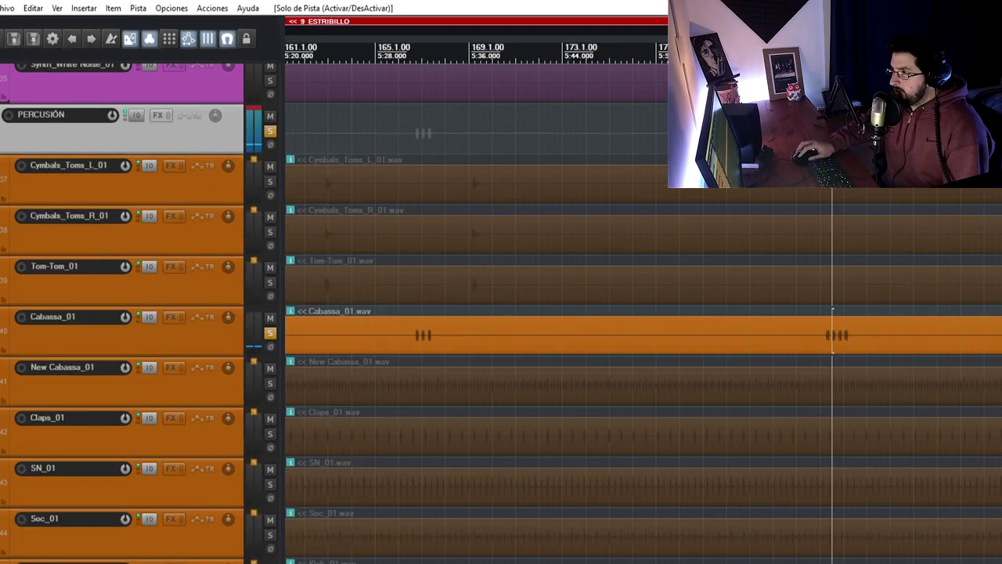
key(space)
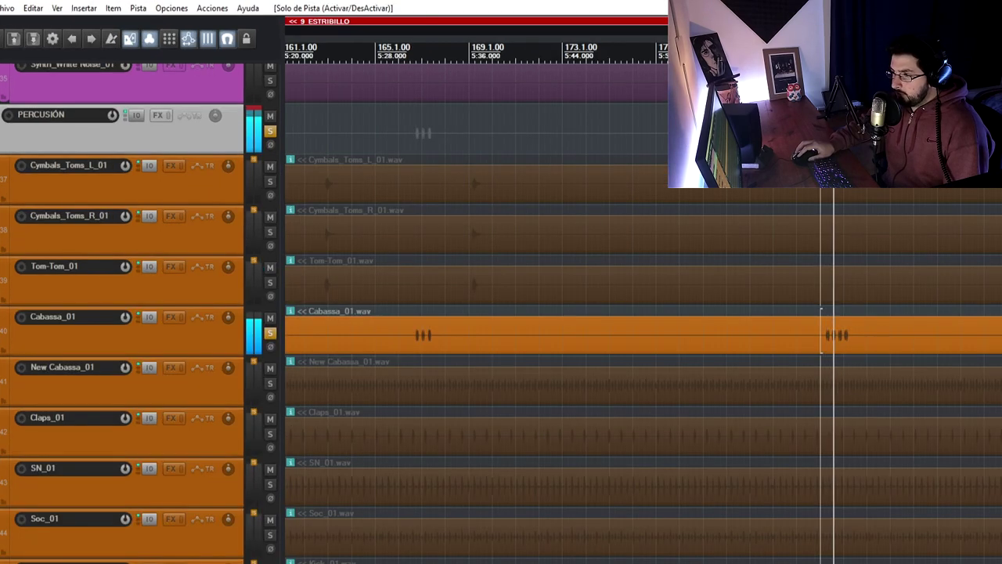
key(space)
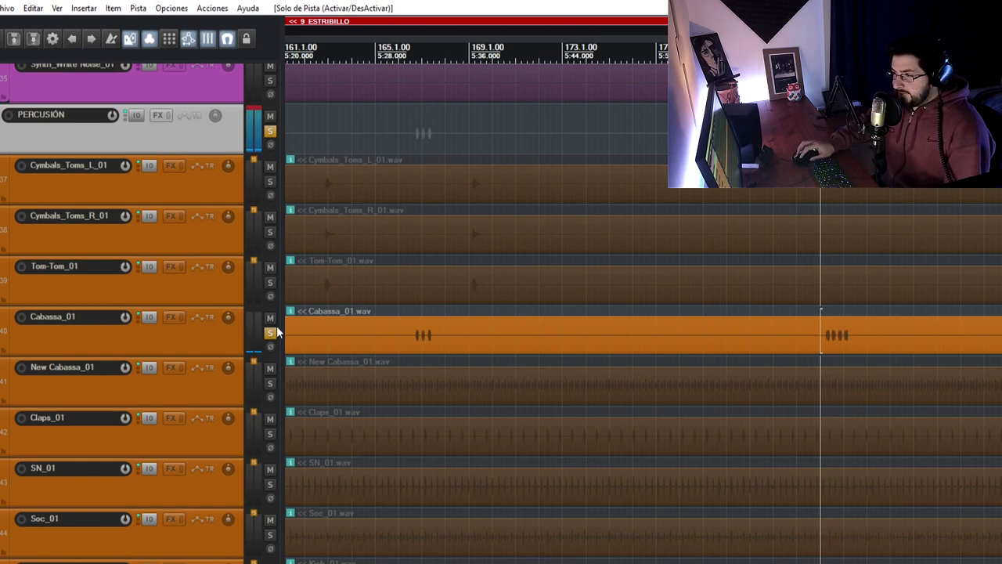
Switch the solo from Cabassa_01 to New Cabassa_01 and play it from bar 184
click(270, 333)
click(231, 321)
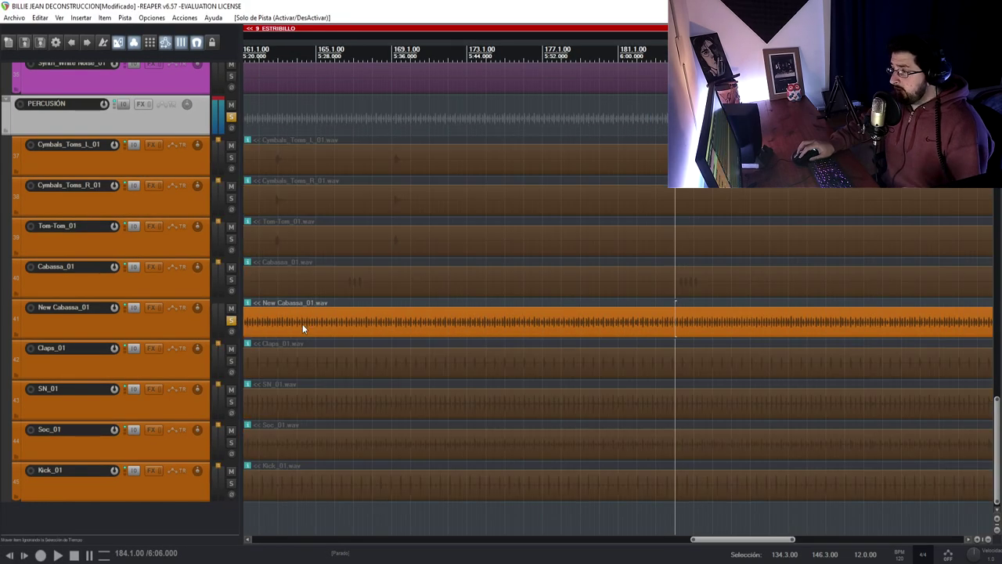
key(space)
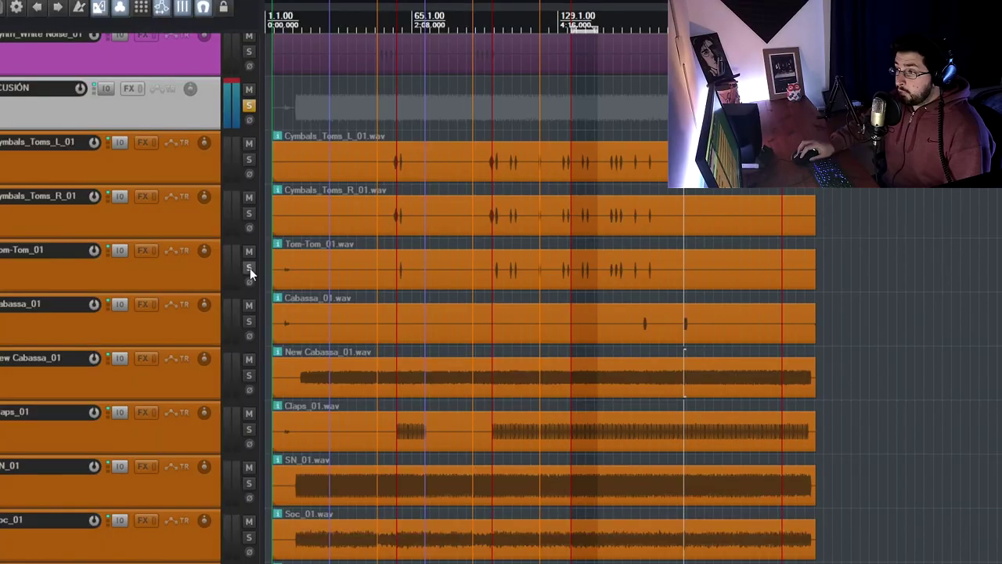
Solo the Tom-Tom_01 track and audition its hits around the start of the last ESTRIBILLO
click(249, 267)
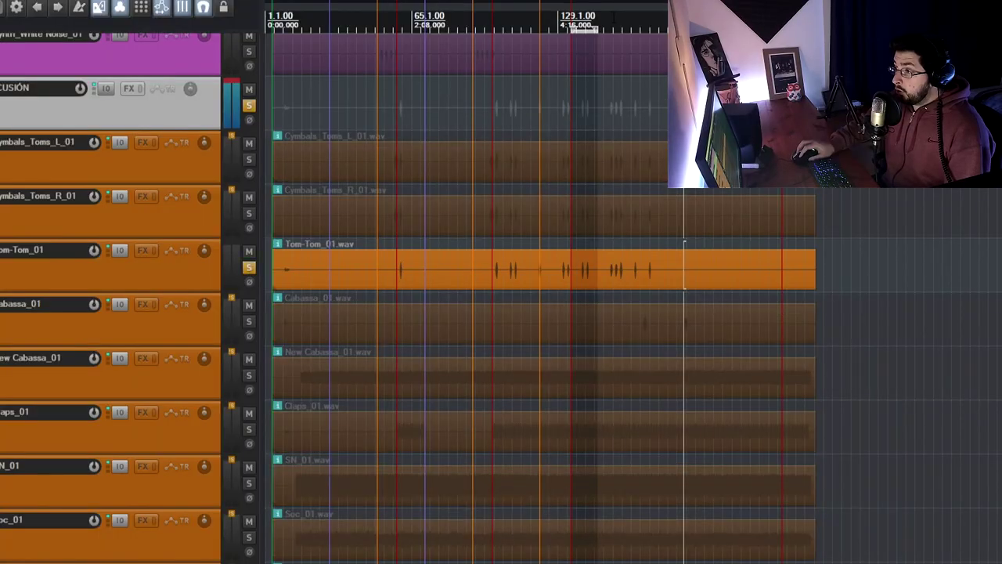
scroll(627, 298, up, 5)
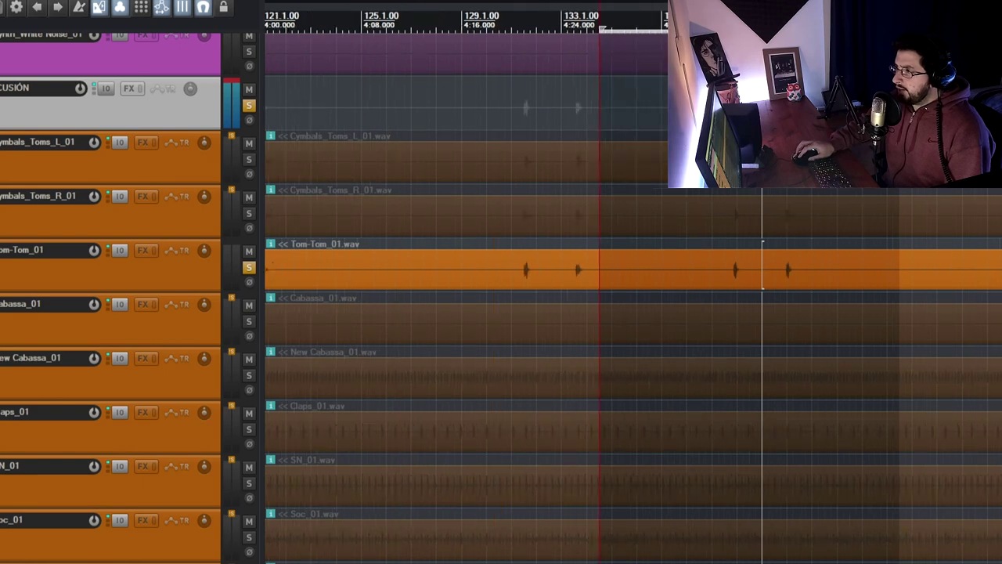
key(space)
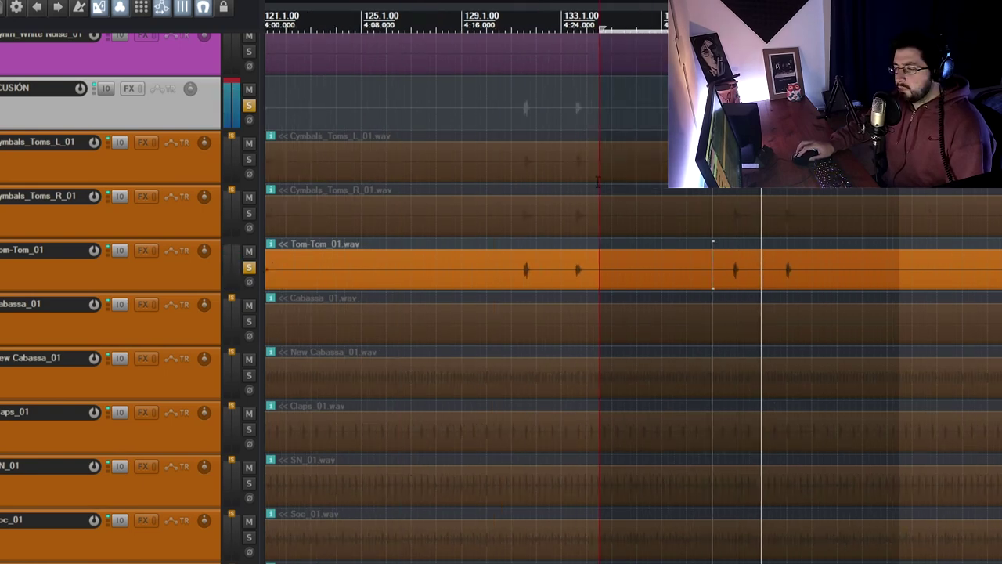
click(521, 56)
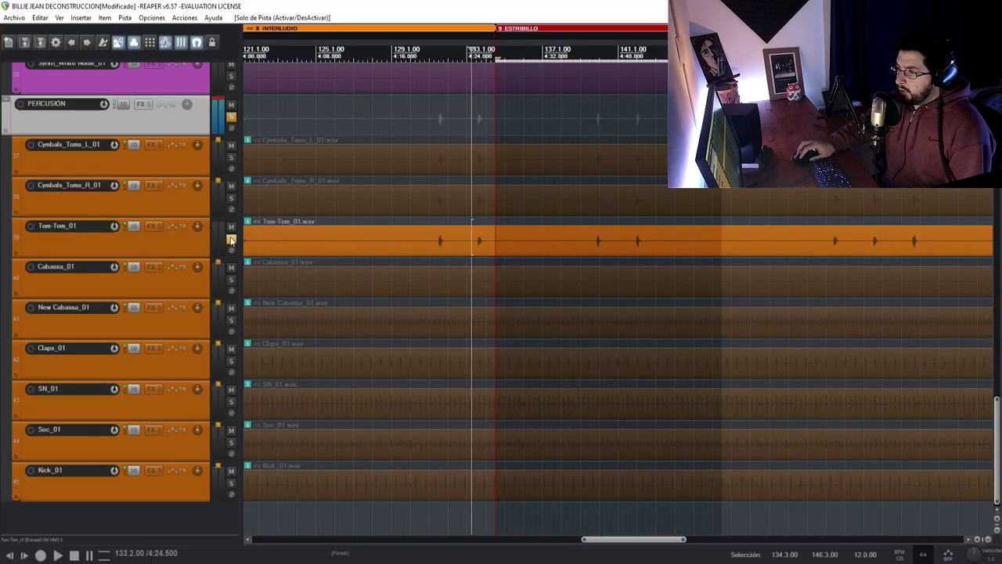
Unsolo Tom-Tom_01 and play the full percussion group around bar 139
click(231, 239)
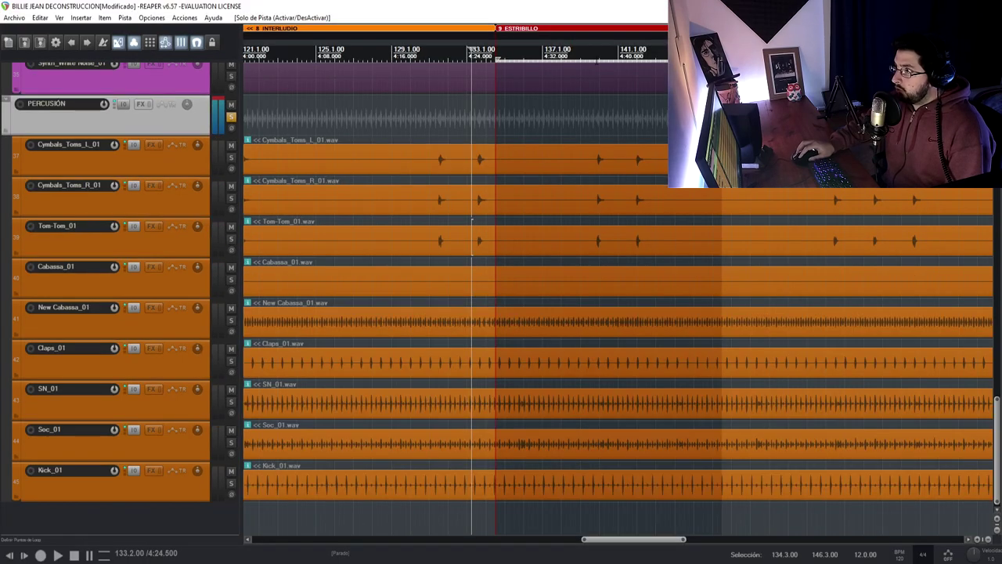
scroll(546, 157, up, 3)
key(space)
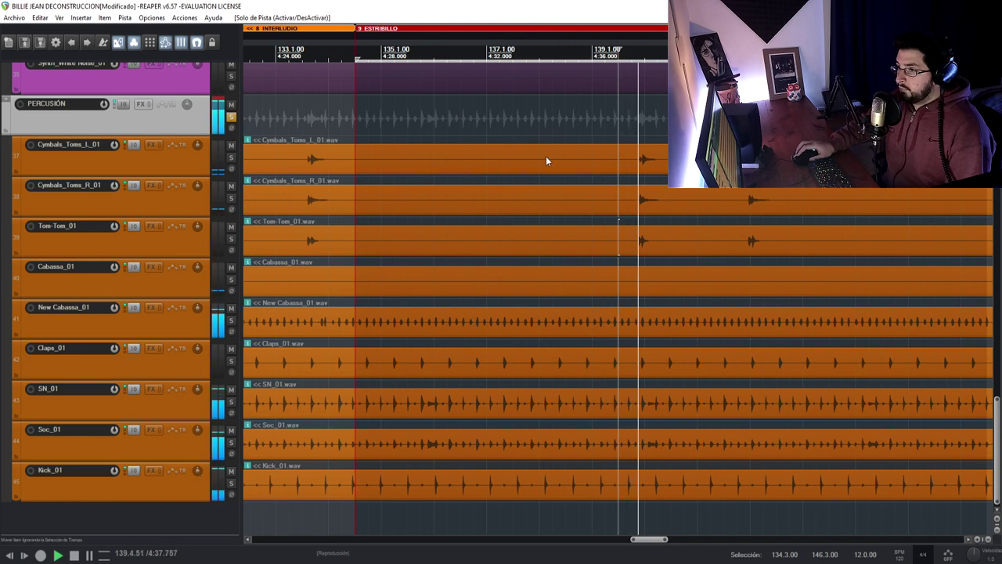
Solo Cymbals_Toms_R_01 for listening, then switch the solo to Cymbals_Toms_L_01
click(231, 198)
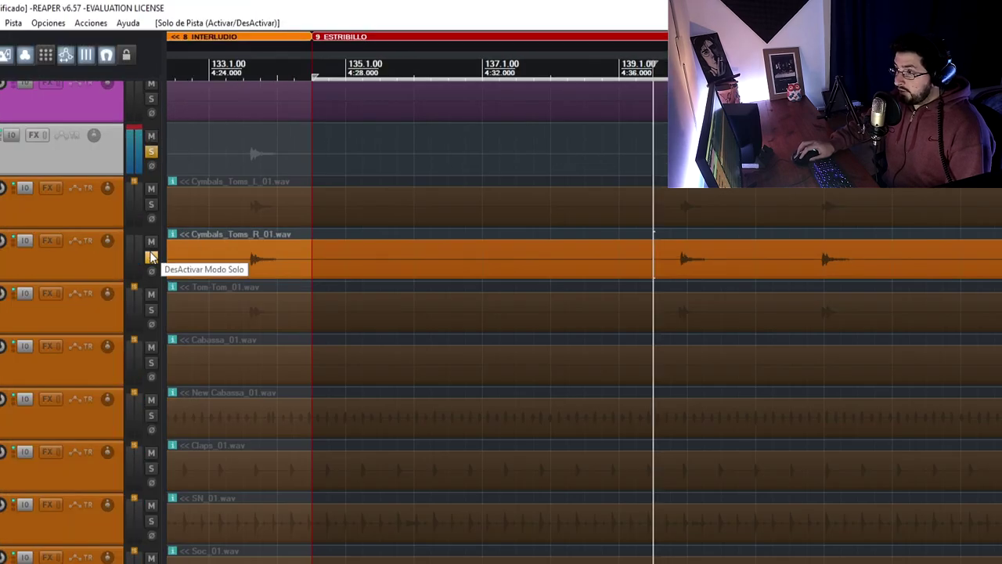
click(242, 64)
click(150, 205)
click(150, 258)
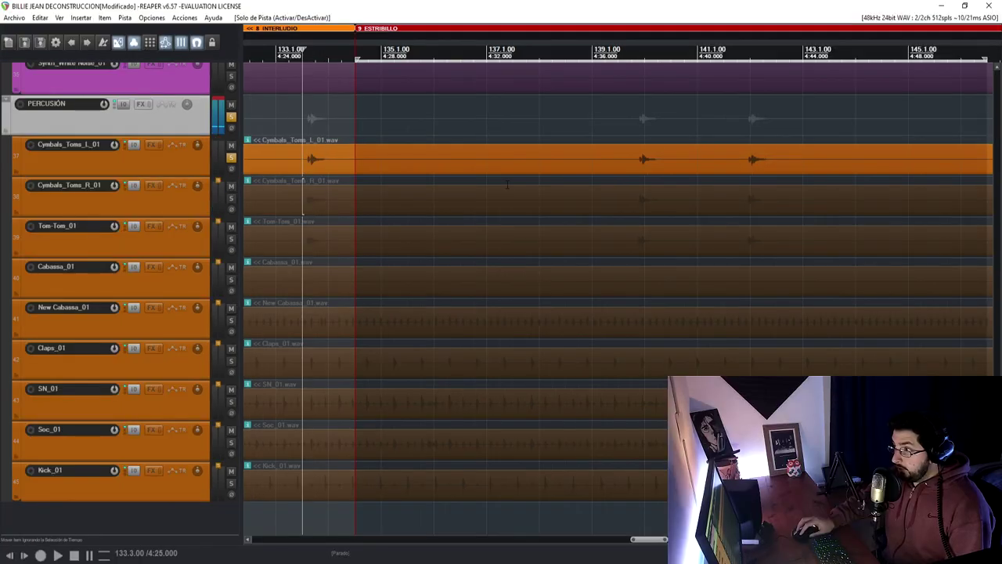
Add Cymbals_Toms_R_01 and Tom-Tom_01 to the solo, then play and closely examine their hits around bar 140
click(231, 198)
click(231, 239)
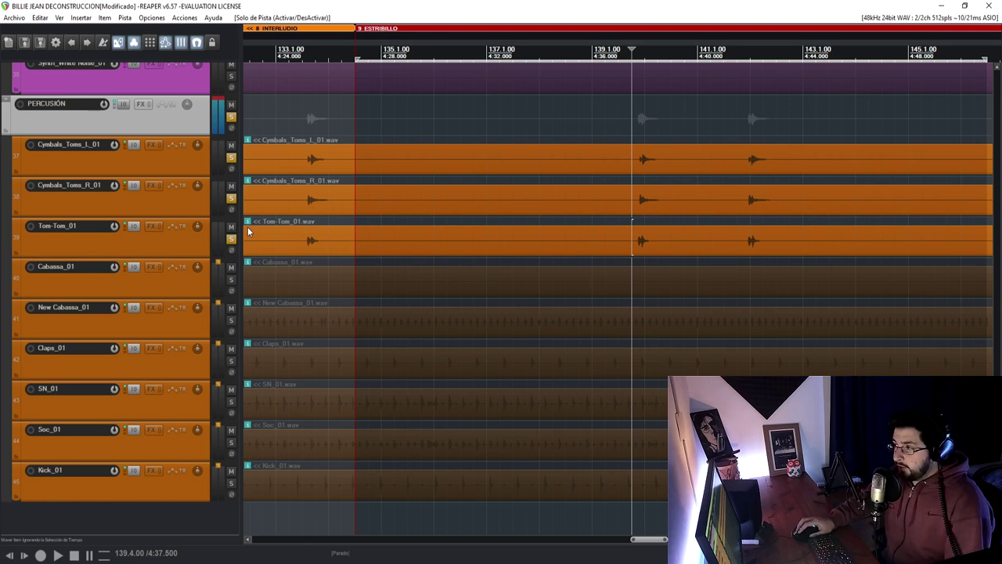
key(space)
key(space)
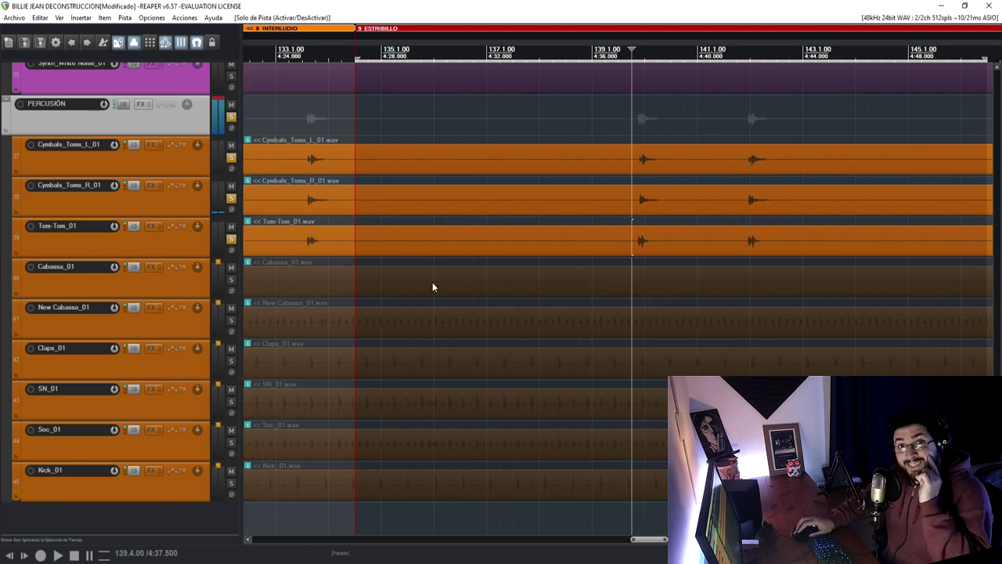
scroll(741, 253, up, 6)
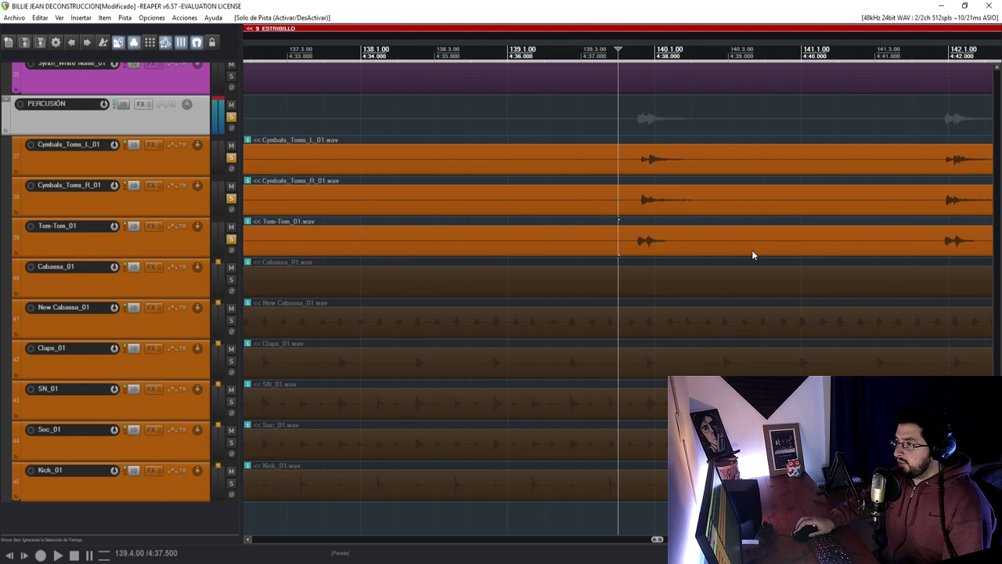
scroll(534, 89, up, 4)
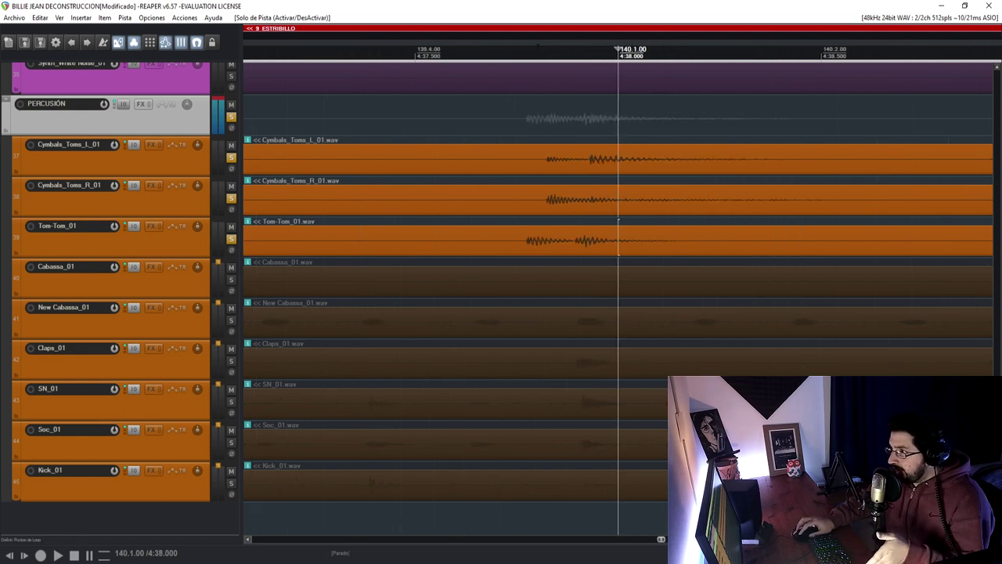
scroll(476, 212, up, 3)
Play the full percussion group from bar 146.3 with the mixer shown, then hide the mixer
scroll(478, 205, down, 12)
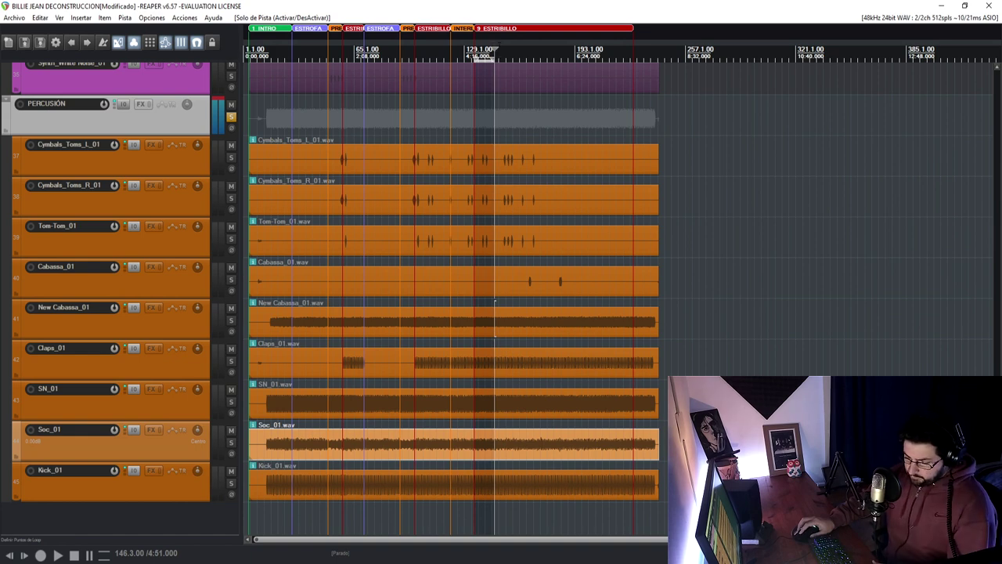
key(ctrl+m)
key(space)
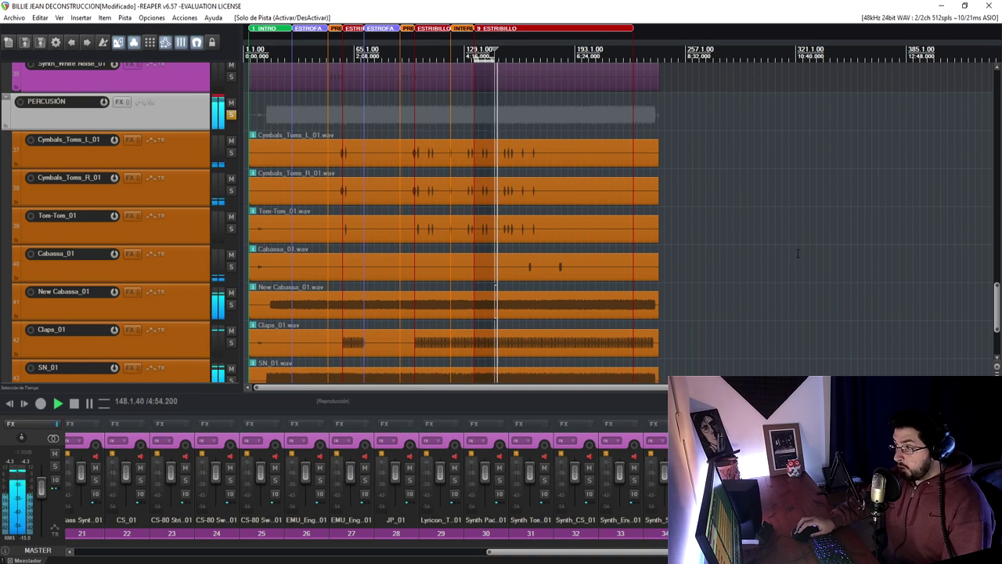
key(space)
key(ctrl+m)
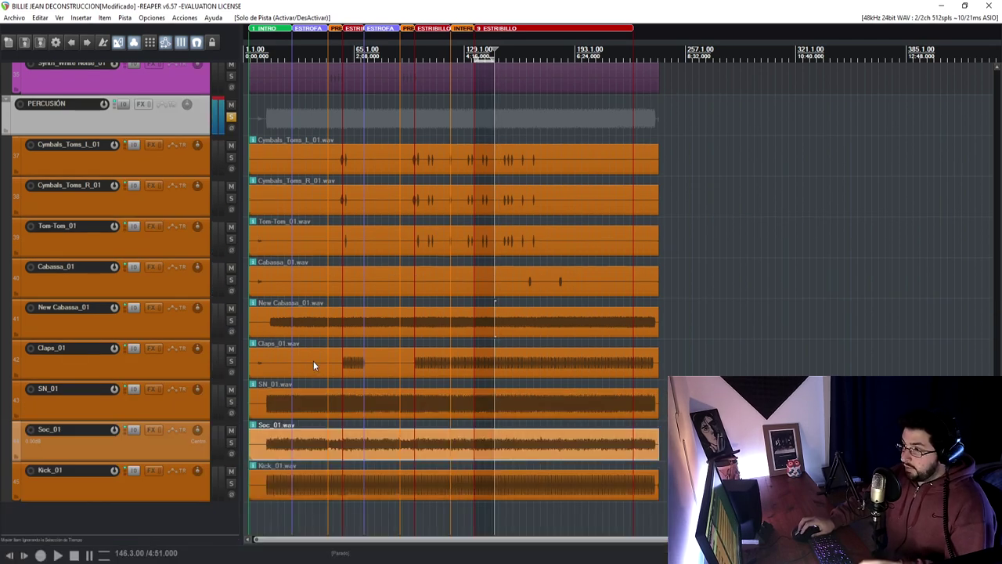
Show the mixer again and play the percussion tracks inside the last ESTRIBILLO
scroll(549, 365, up, 2)
scroll(676, 316, up, 3)
scroll(678, 323, down, 3)
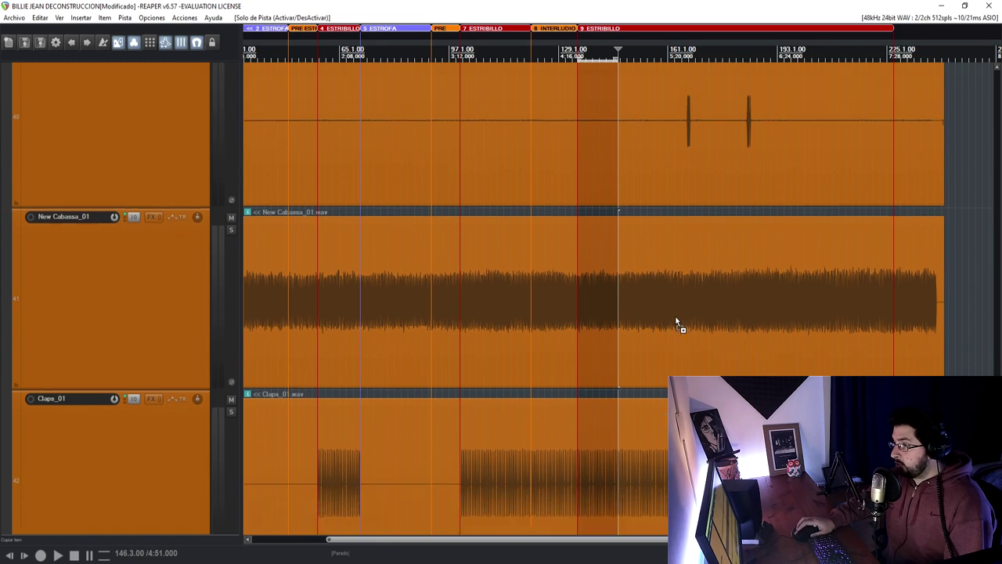
scroll(678, 322, down, 3)
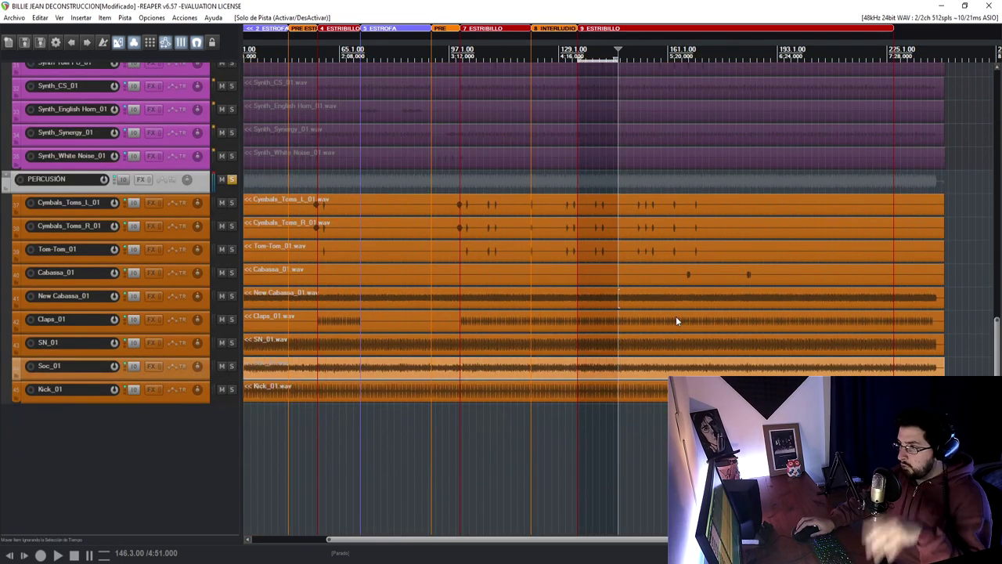
key(ctrl+m)
key(space)
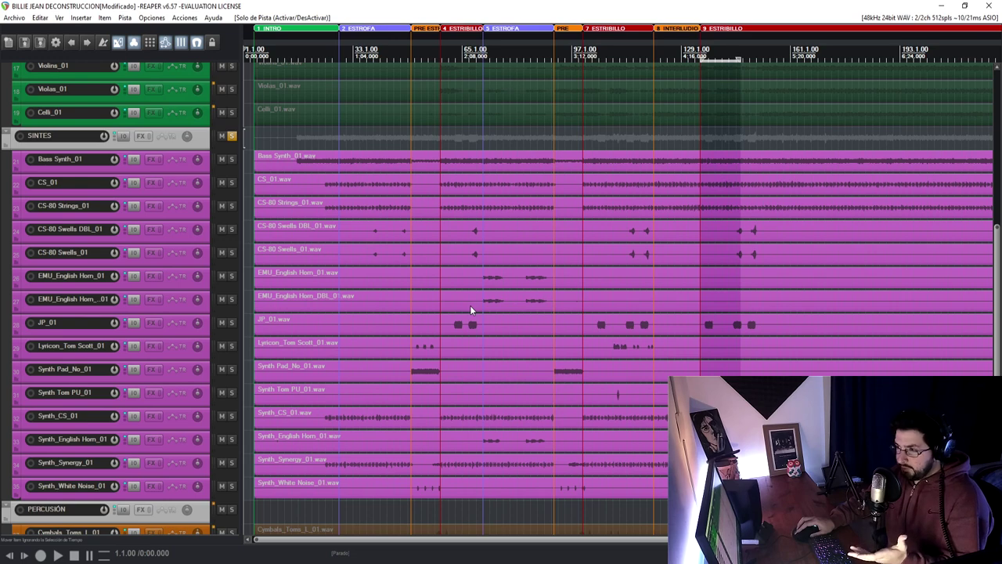
scroll(418, 289, down, 3)
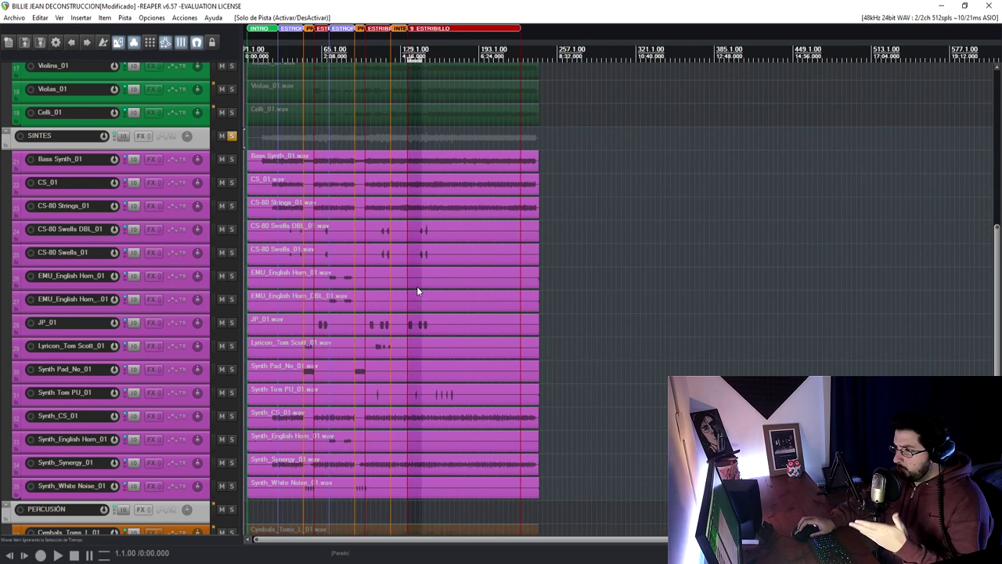
scroll(417, 290, up, 5)
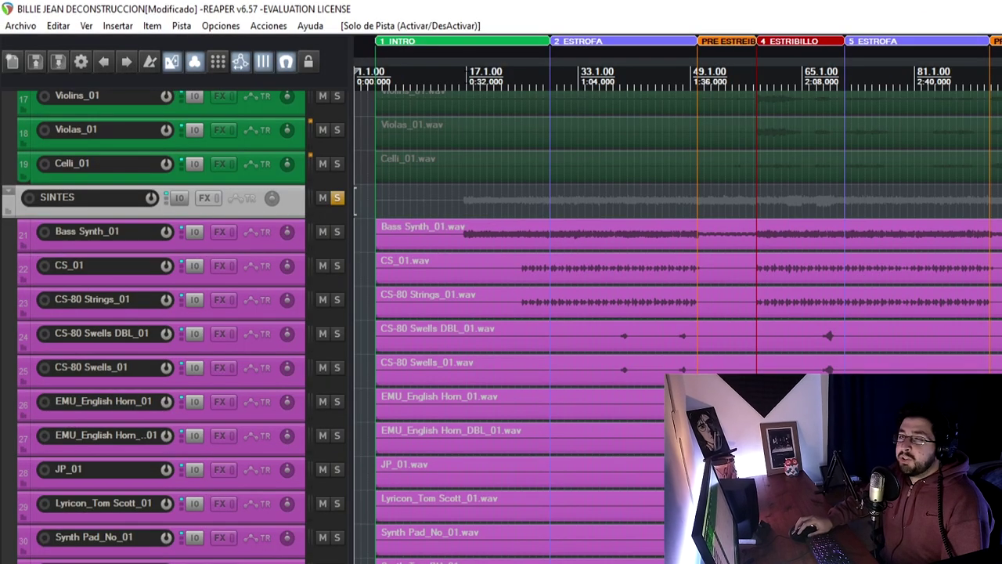
Play the full SINTES group around bar 25, near the end of the INTRO, then stop playback
click(323, 55)
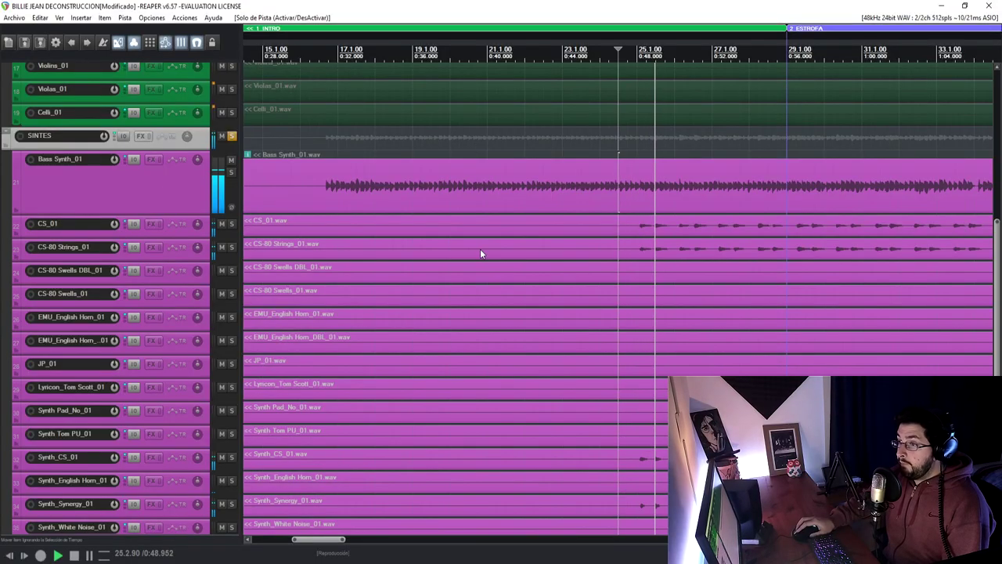
scroll(487, 294, down, 3)
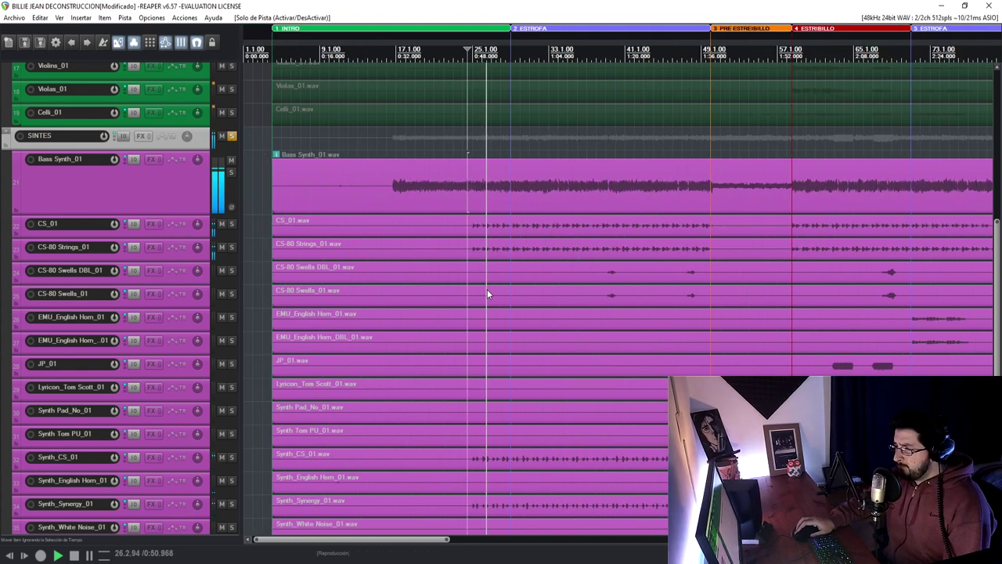
key(space)
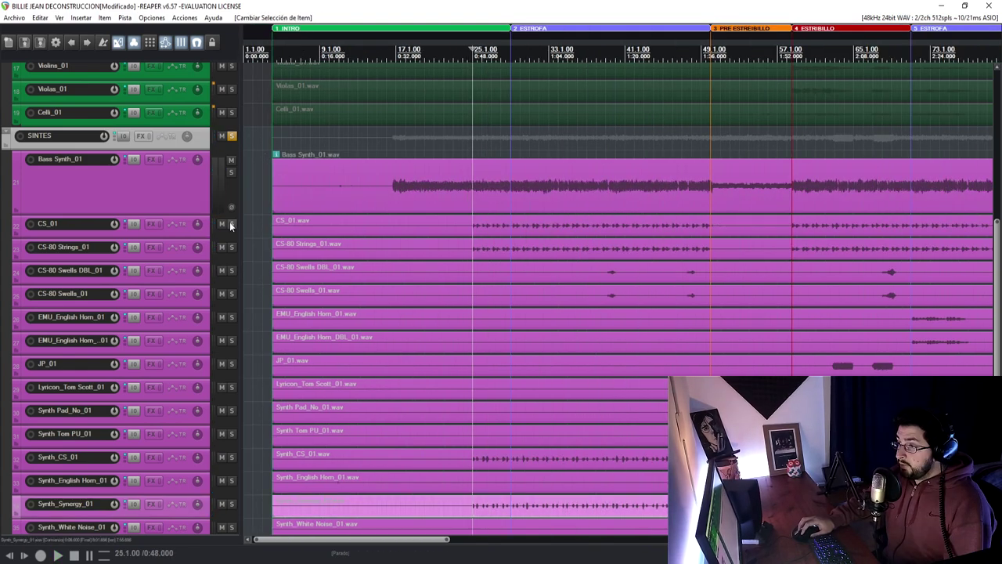
Solo CS_01, CS-80 Strings_01, Synth_CS_01 and Synth_Synergy_01 to hear them together from bar 25, then clear these solos
click(232, 224)
click(232, 247)
scroll(235, 321, down, 2)
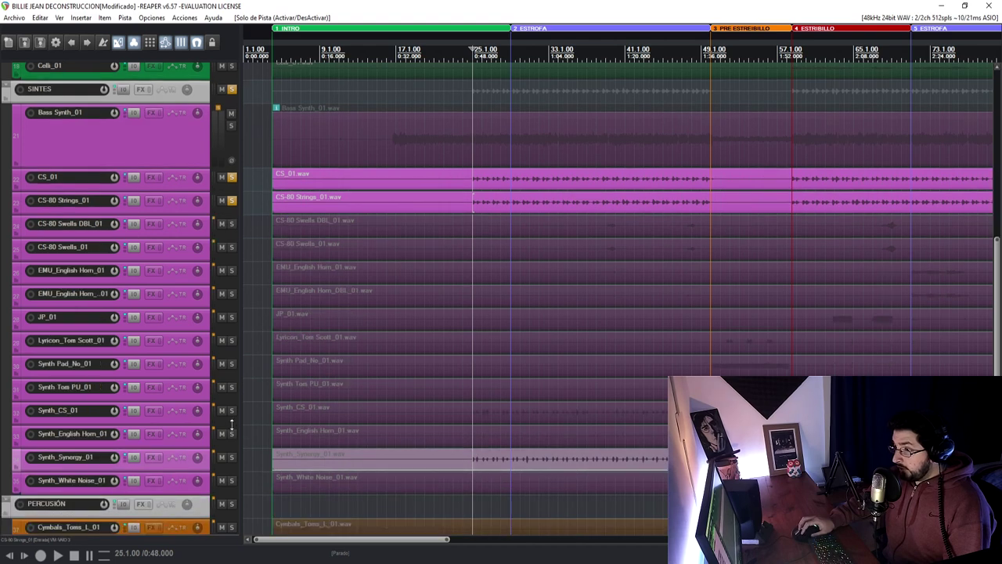
click(232, 410)
click(231, 457)
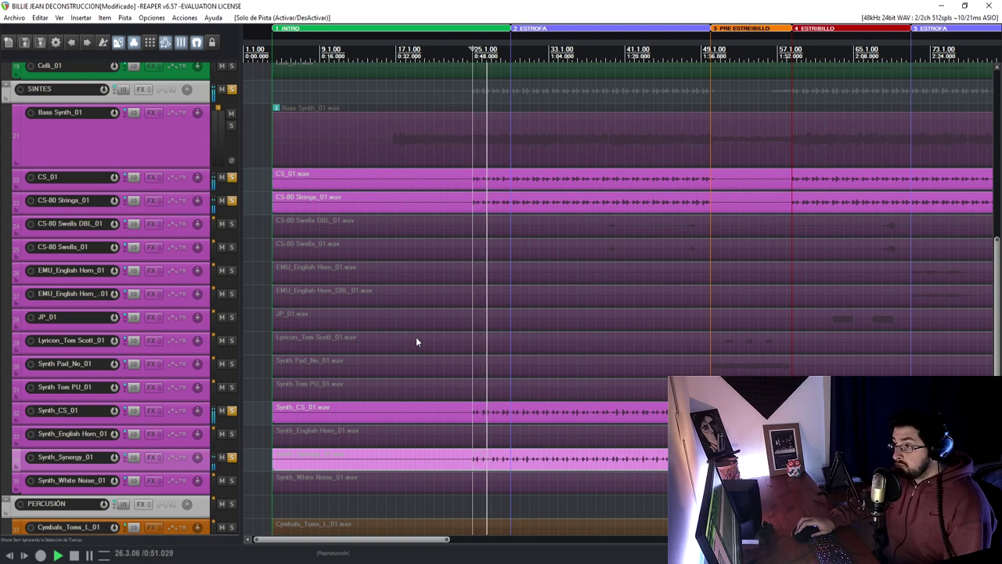
key(ctrl+alt+F9)
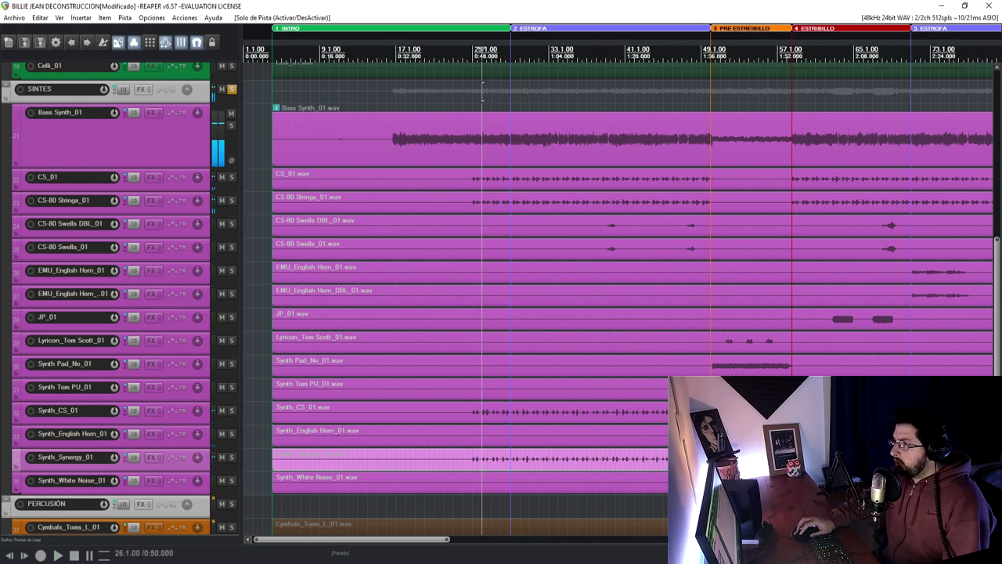
Play the synths together with the VOCES group around bar 39 of the first ESTROFA, then take VOCES out of the solo
scroll(618, 73, up, 3)
click(619, 74)
key(space)
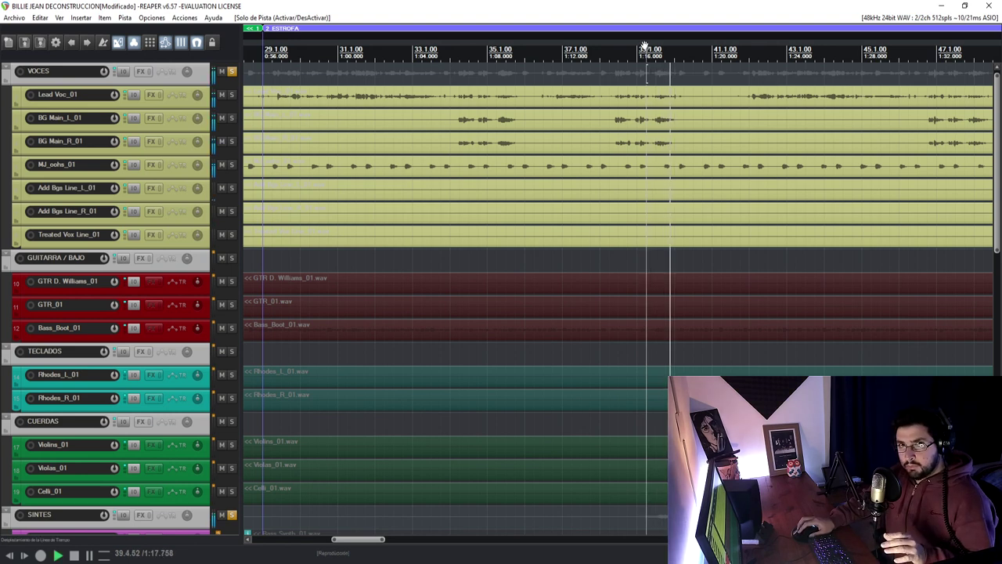
key(space)
click(232, 70)
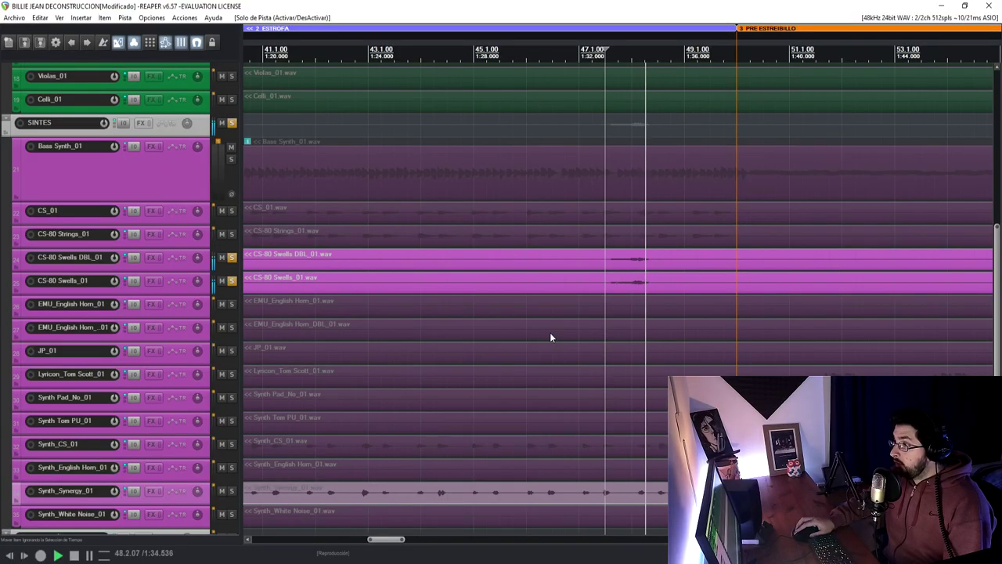
Stop playback and move on to the soloed CS-80 swells at bar 67.4 in the first ESTRIBILLO
key(space)
scroll(551, 337, down, 3)
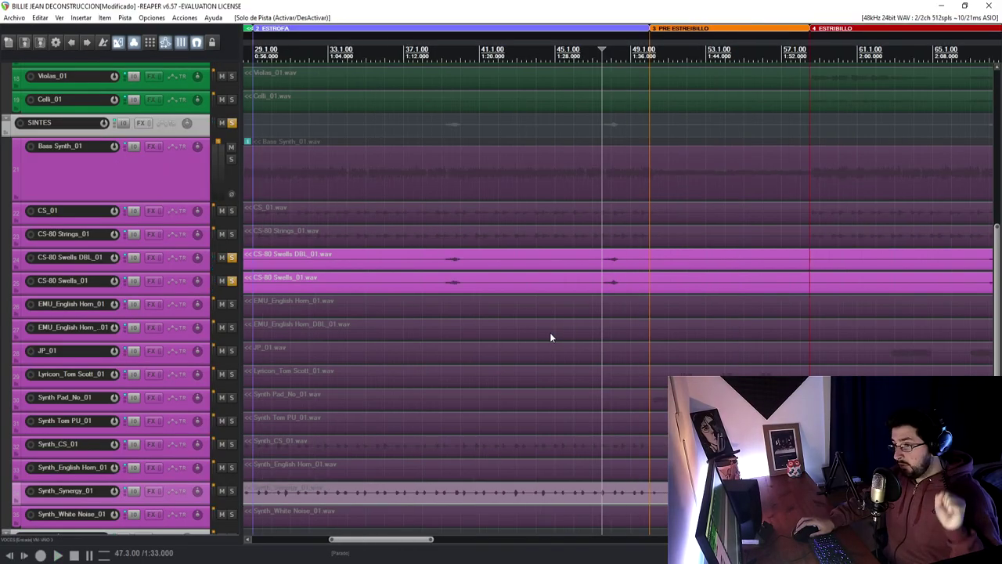
scroll(464, 158, down, 6)
click(401, 157)
scroll(629, 154, up, 8)
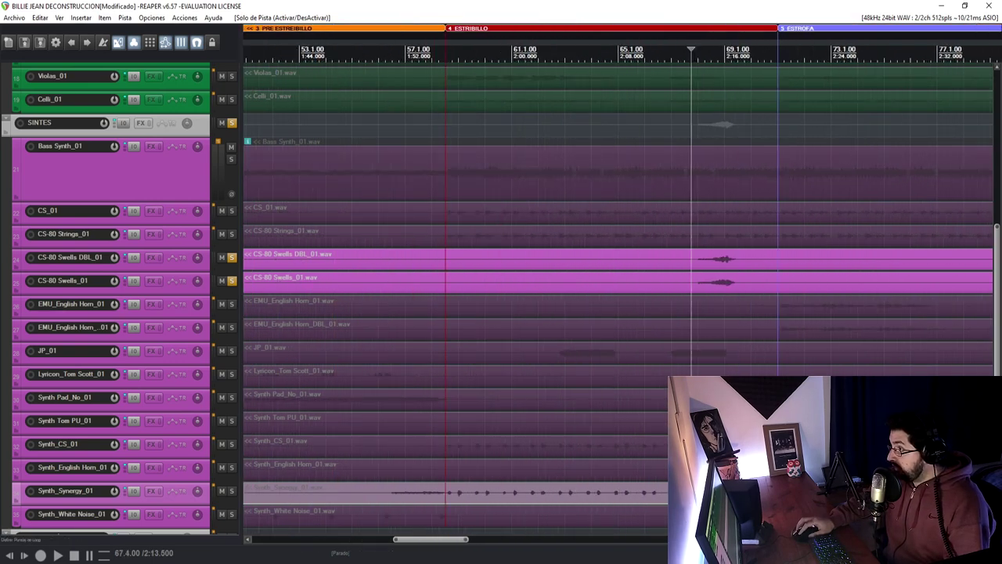
Listen to the soloed CS-80 swells around bars 113 and 118, near the end of the second ESTRIBILLO
scroll(622, 331, down, 4)
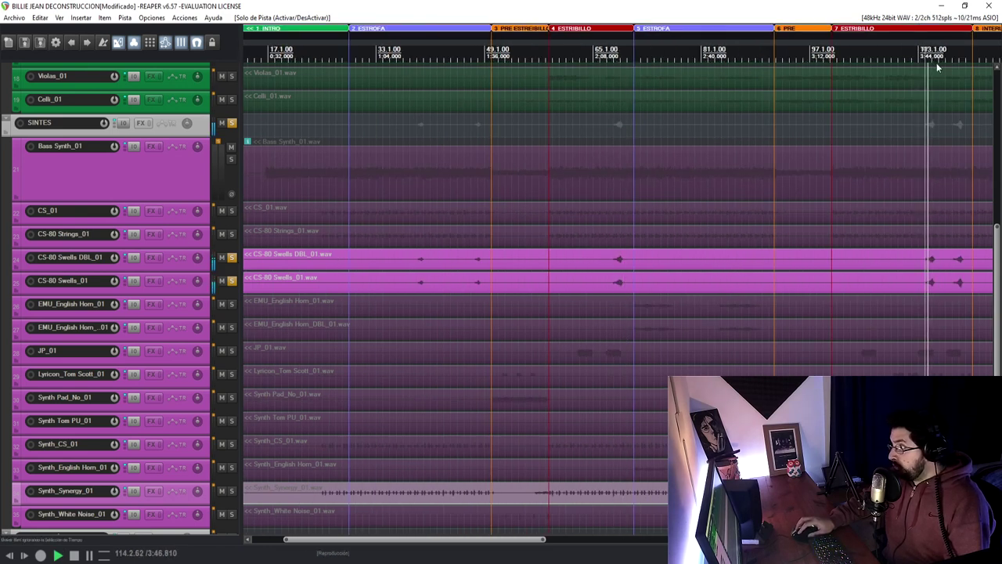
scroll(953, 71, down, 2)
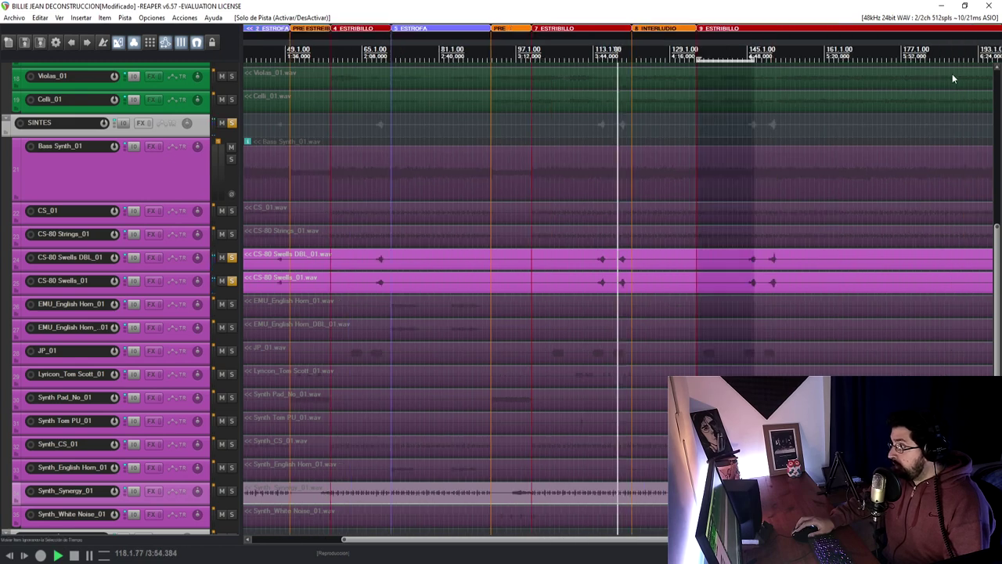
scroll(481, 259, up, 3)
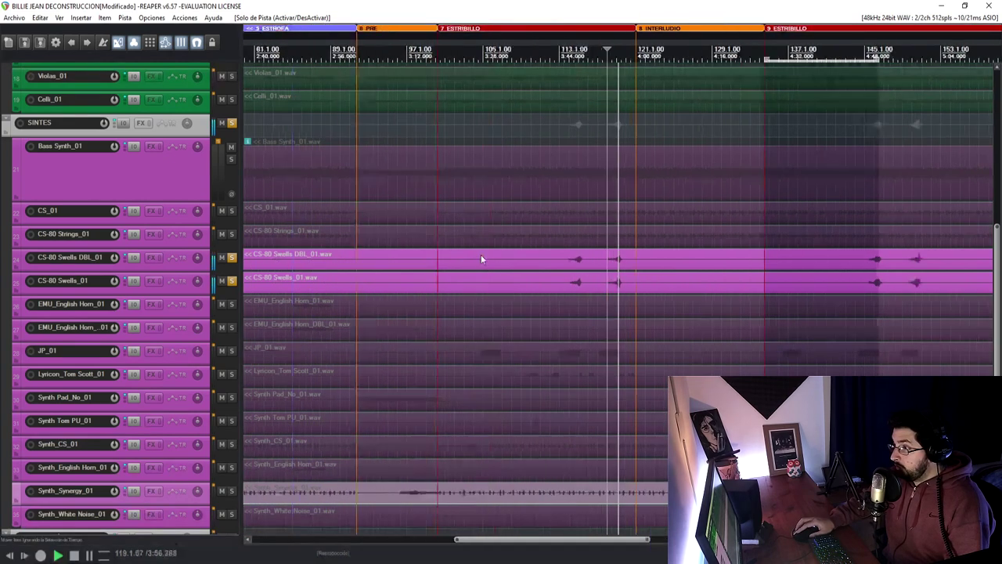
Remove the solo from CS-80 Swells DBL_01 and CS-80 Swells_01, then play the whole synth group around bar 113
click(232, 258)
click(231, 280)
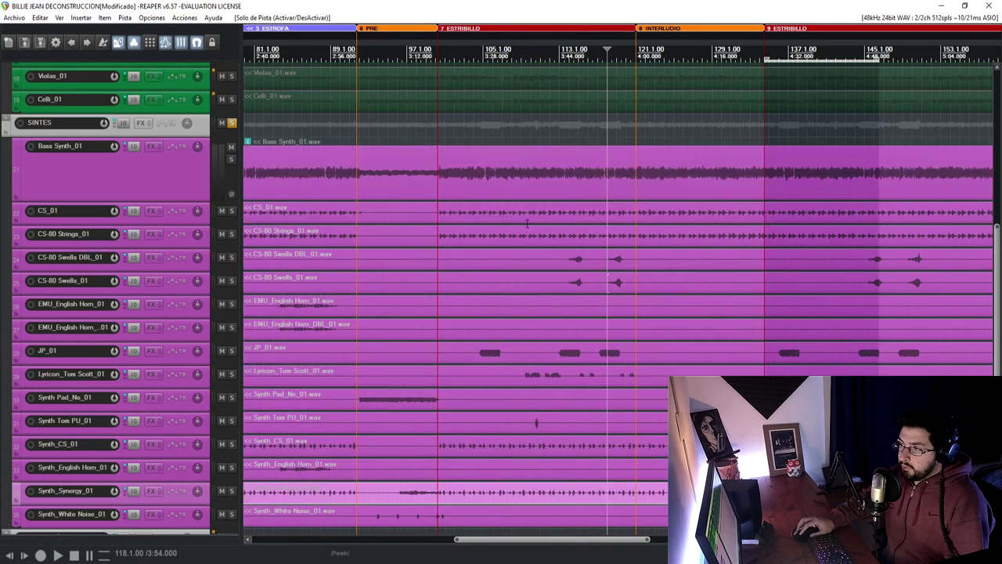
key(space)
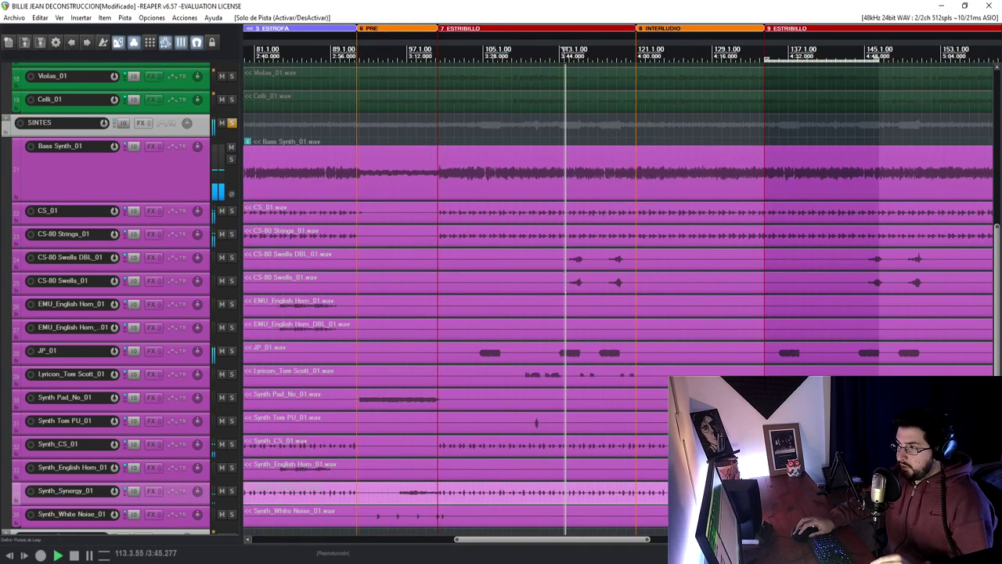